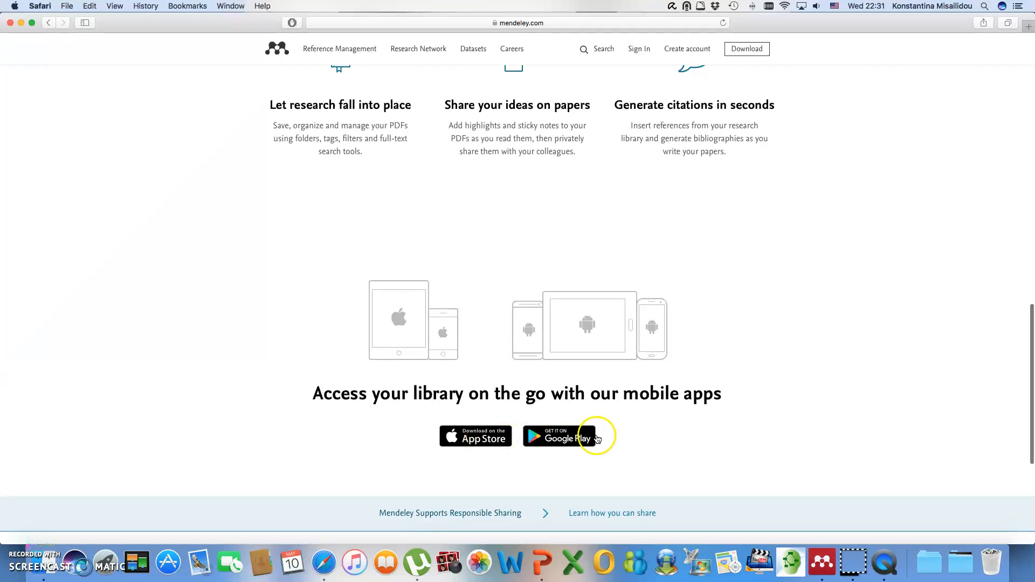
scroll(801, 332, "up", 2)
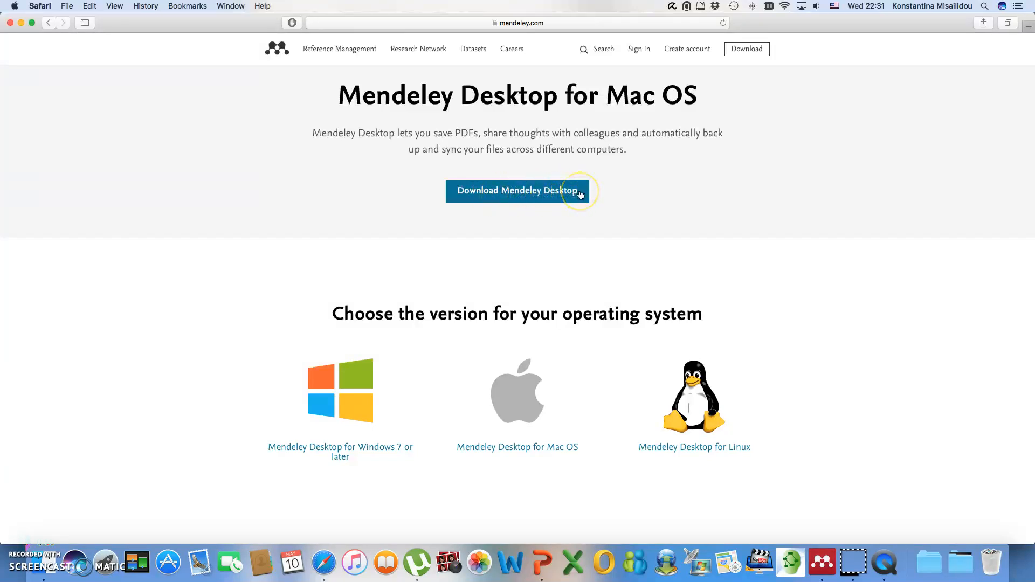
scroll(581, 194, "up", 5)
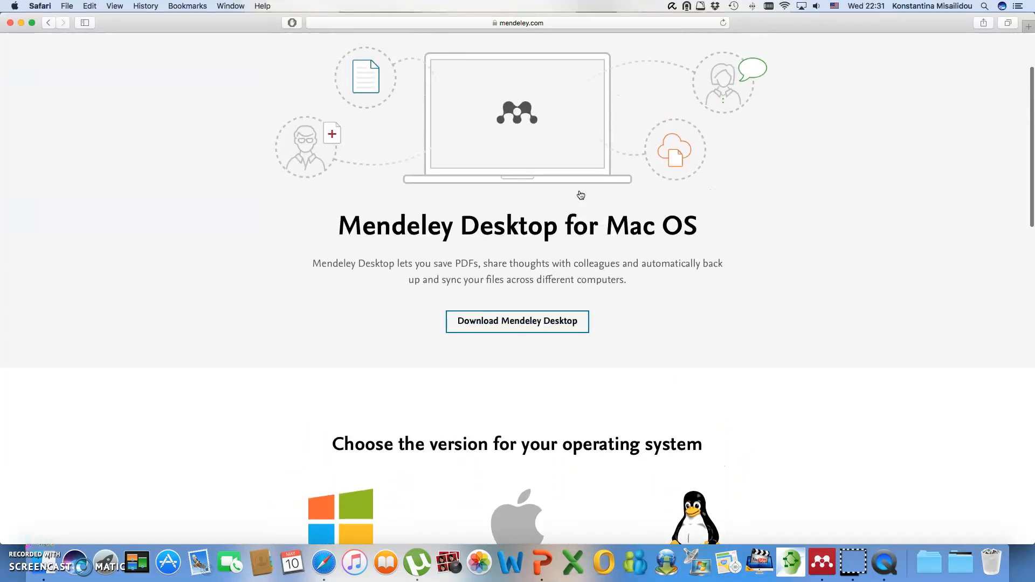
scroll(581, 194, "up", 4)
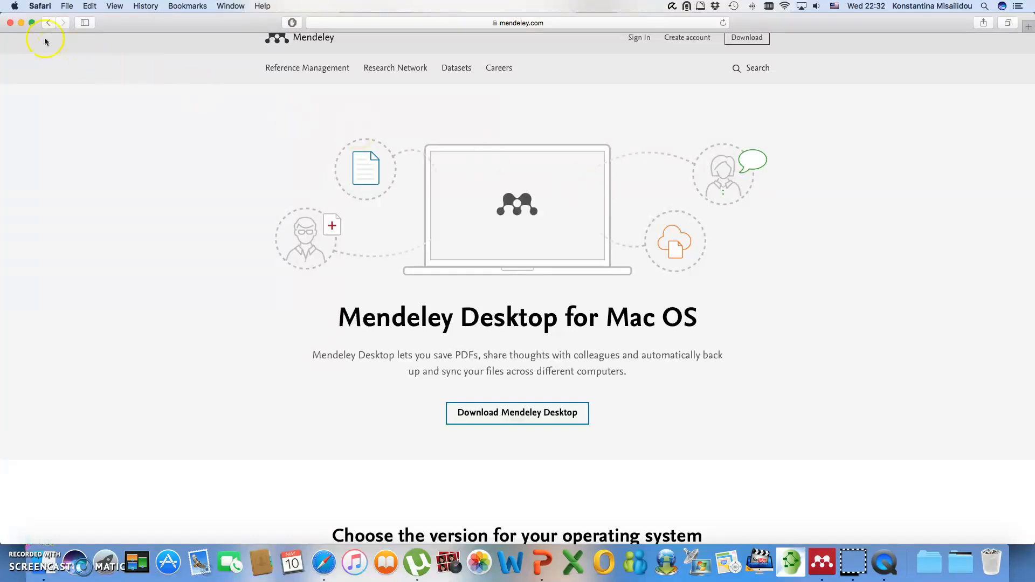
- Switch to Mendeley Desktop and add the DIGITAL LITERACIES PDF from the computer's desktop to the library
left_click(19, 22)
left_click(399, 32)
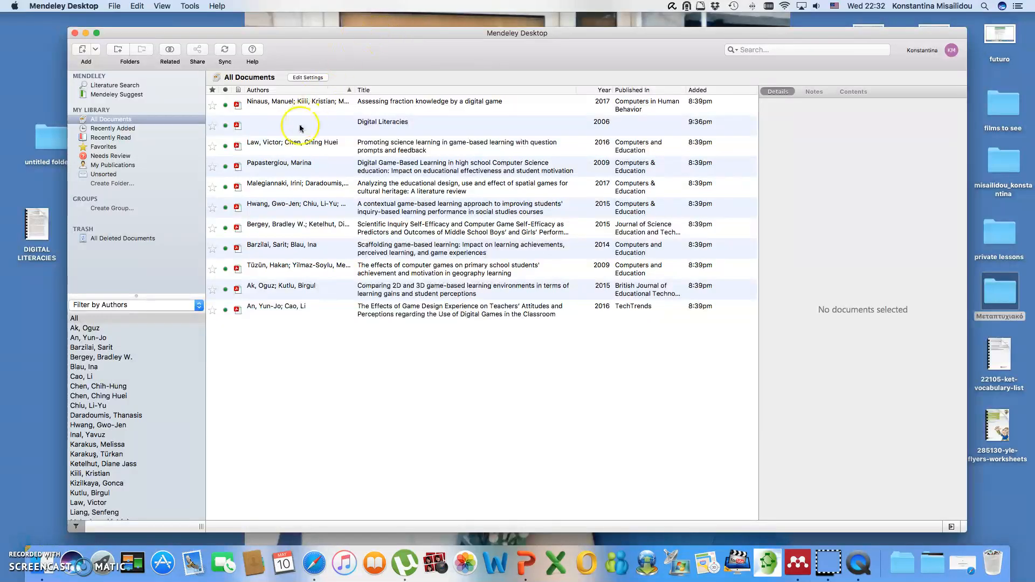
left_click_drag(34, 212, 339, 343)
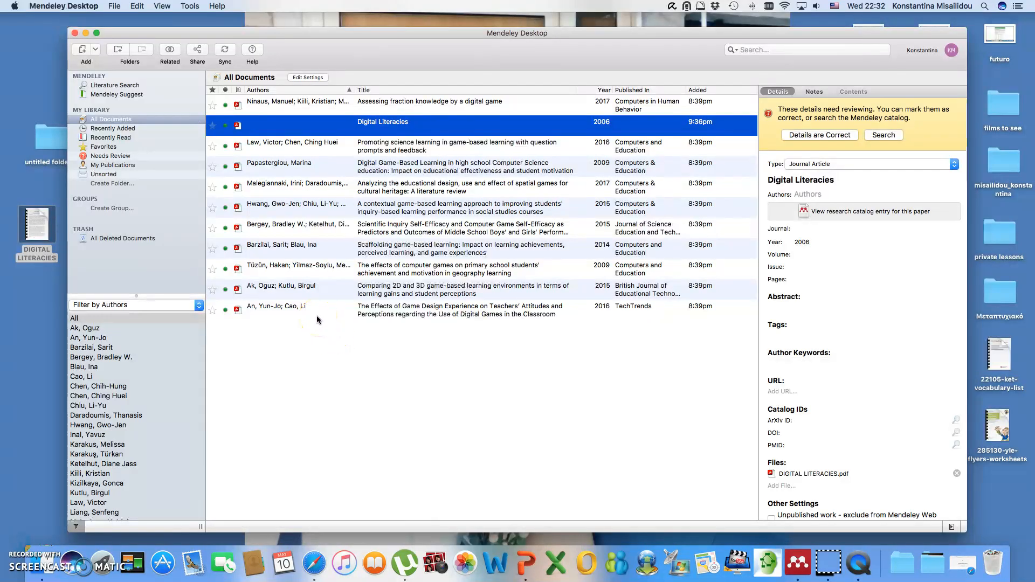
left_click(305, 36)
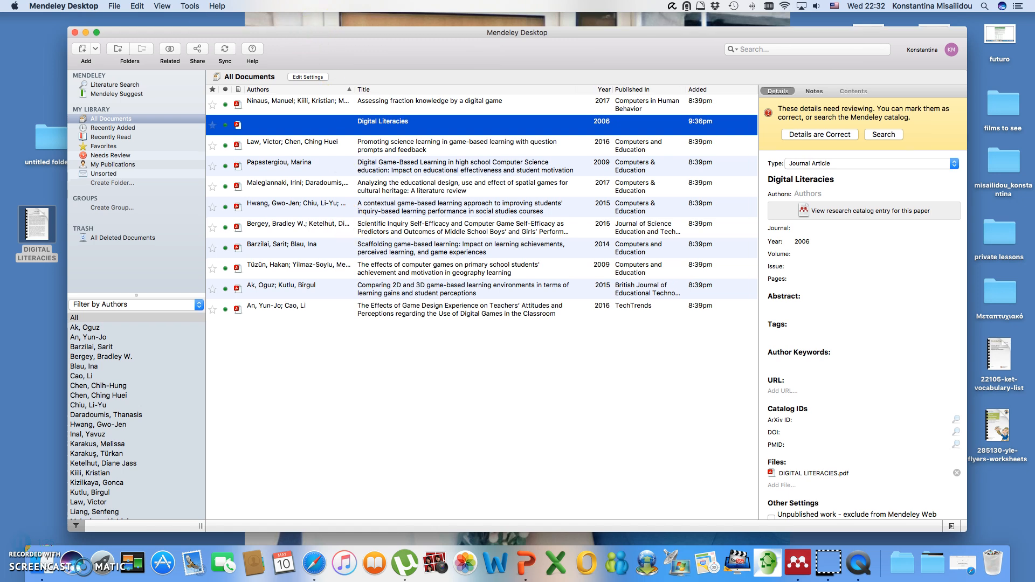
left_click(114, 6)
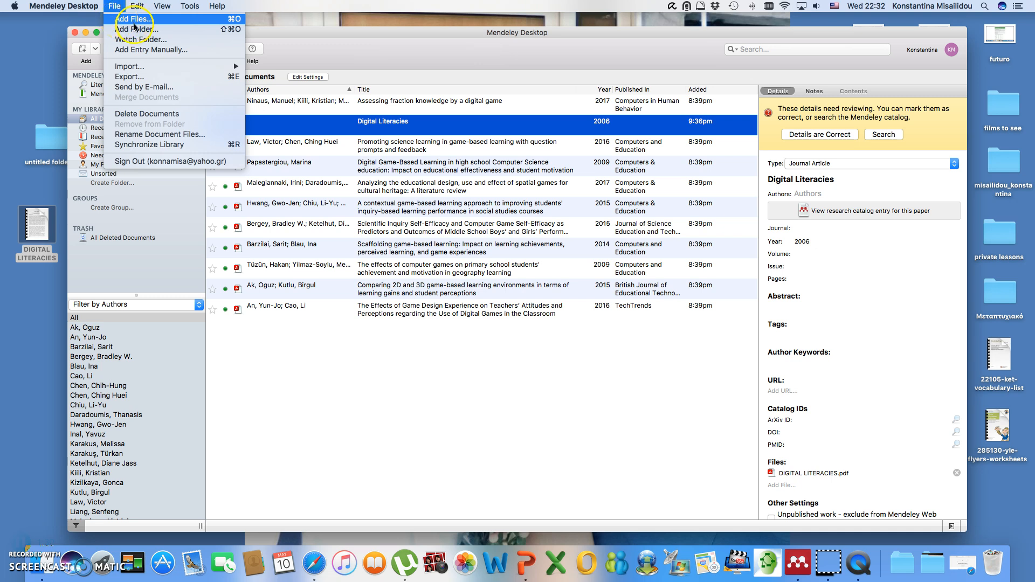
left_click(149, 33)
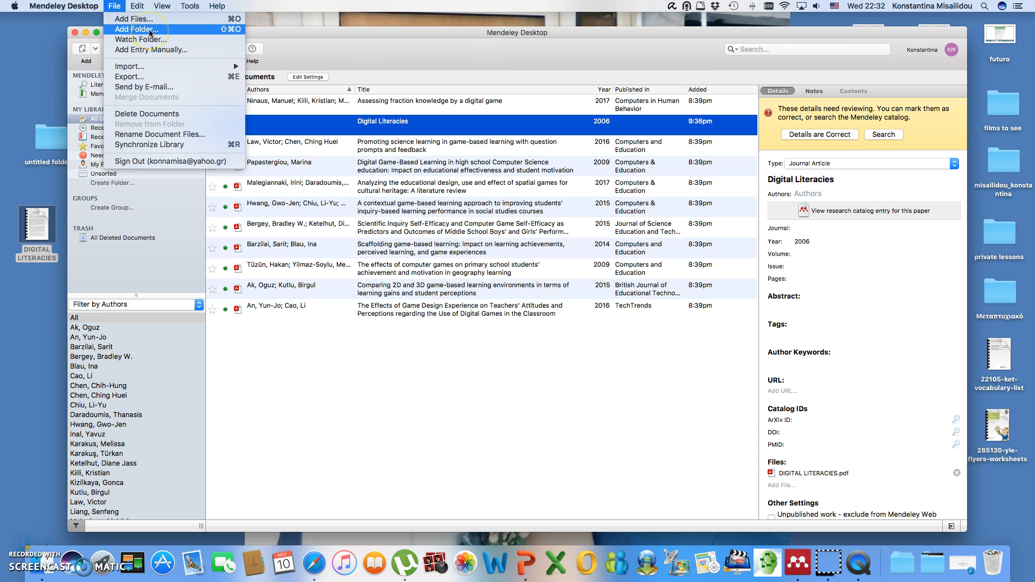
left_click(177, 45)
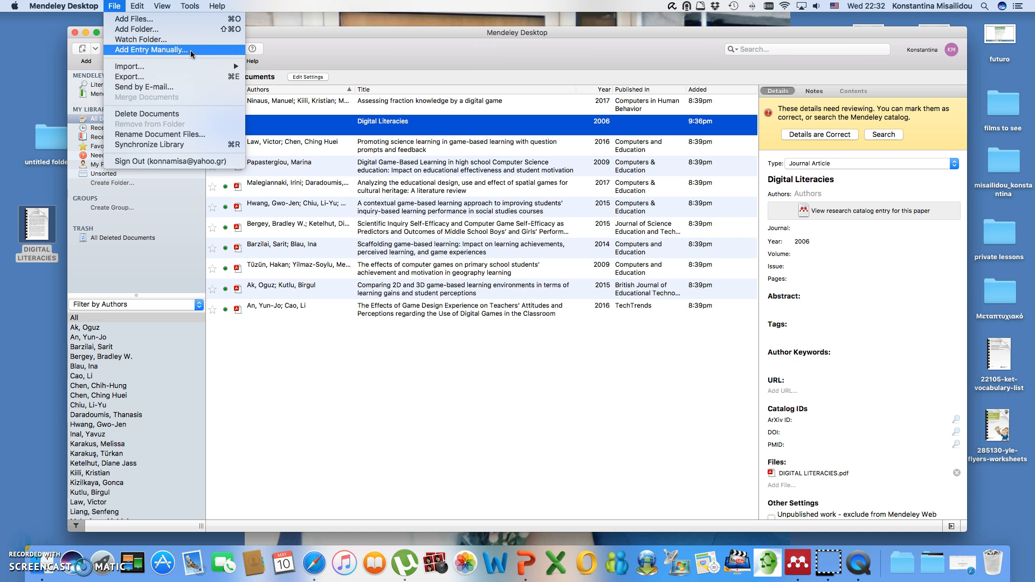
mouse_move(194, 66)
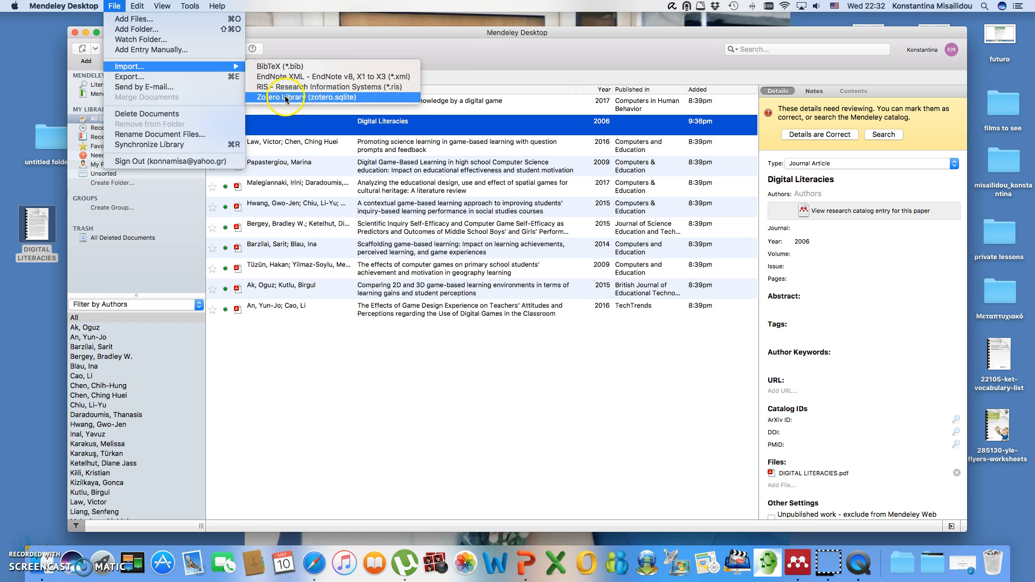
left_click(21, 519)
left_click(407, 33)
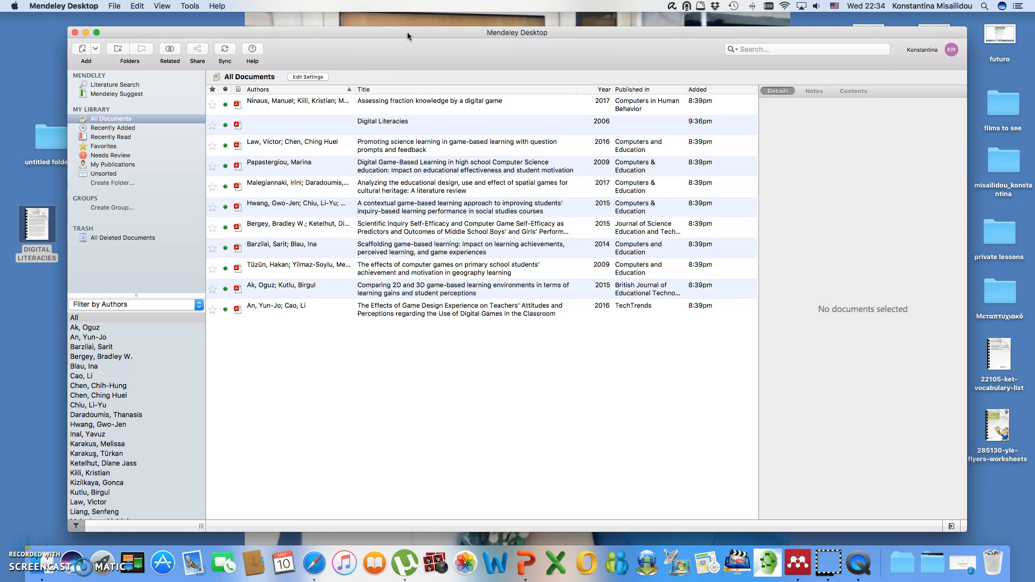
- Search Mendeley's online literature catalog for "game-based learning" and browse the results
left_click(130, 87)
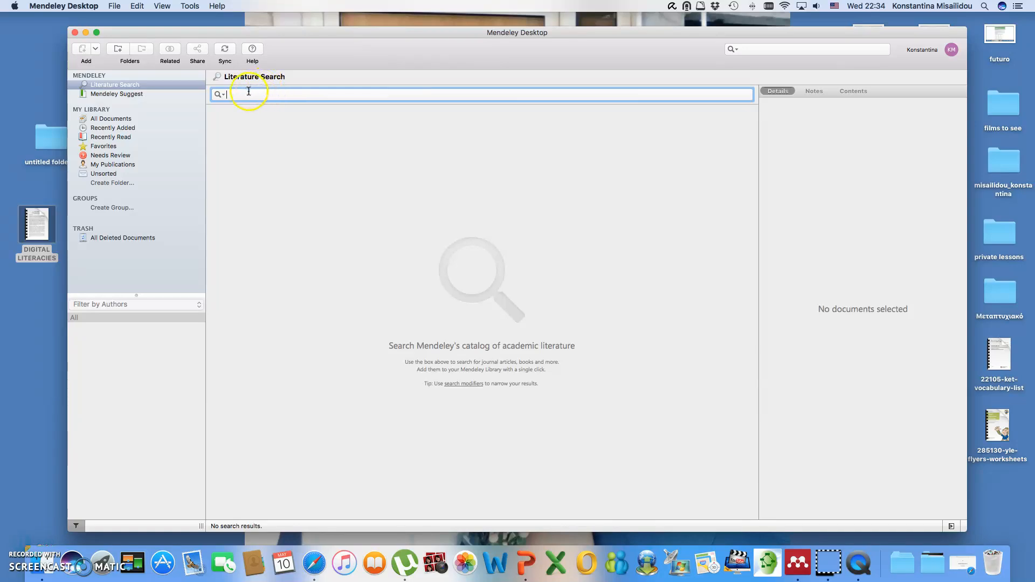
type("game-based learning")
key("Return")
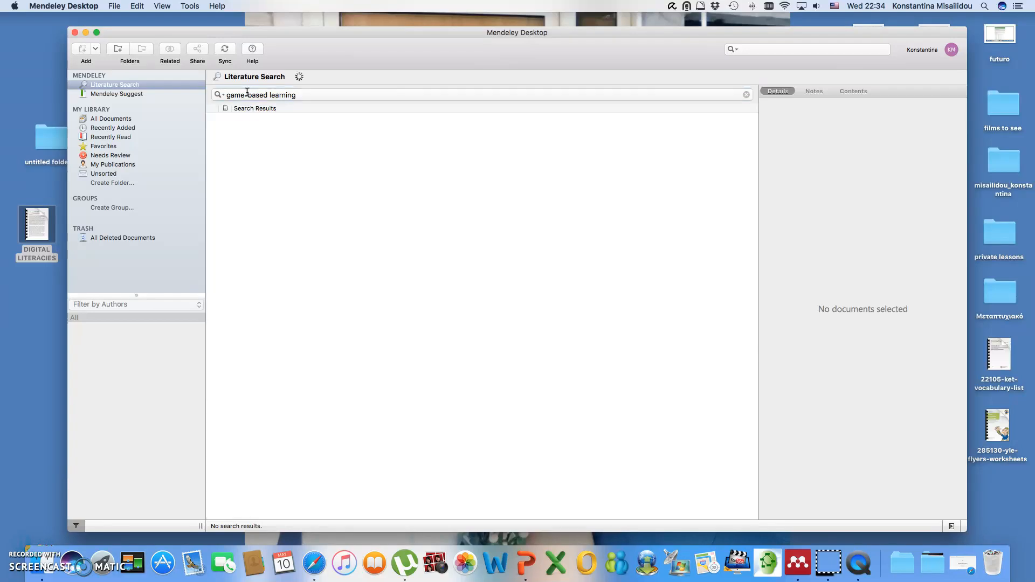
left_click(21, 541)
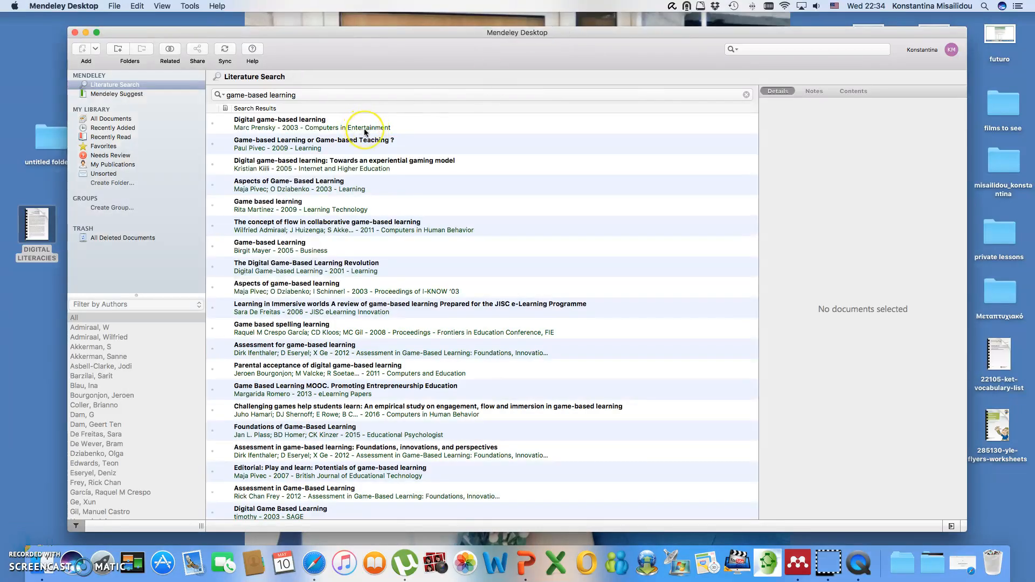
scroll(365, 131, "down", 5)
scroll(365, 131, "up", 5)
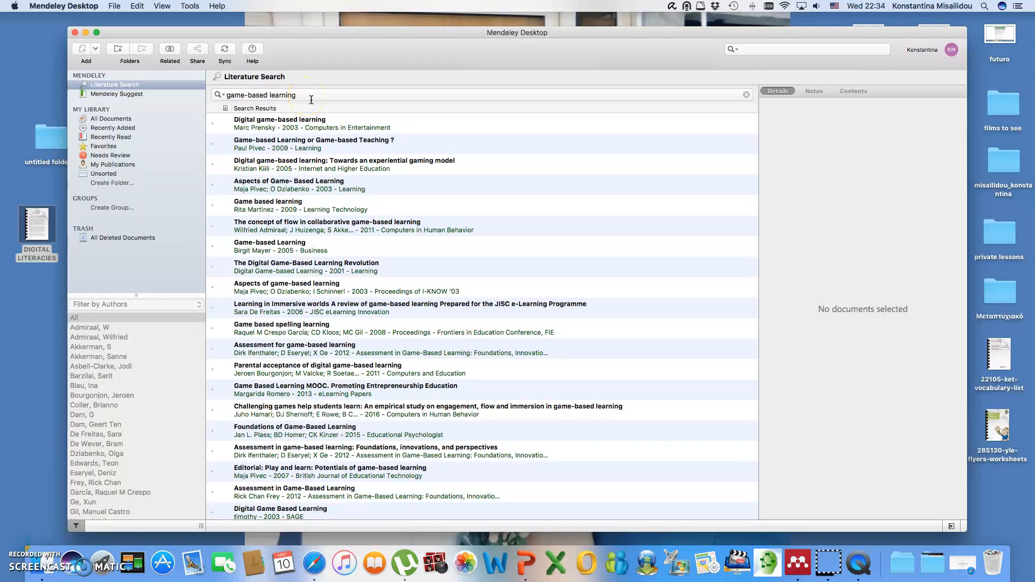
- Return to all library documents and mark the paper "Comparing 2D and 3D game-based learning environments" as a favorite
left_click(117, 121)
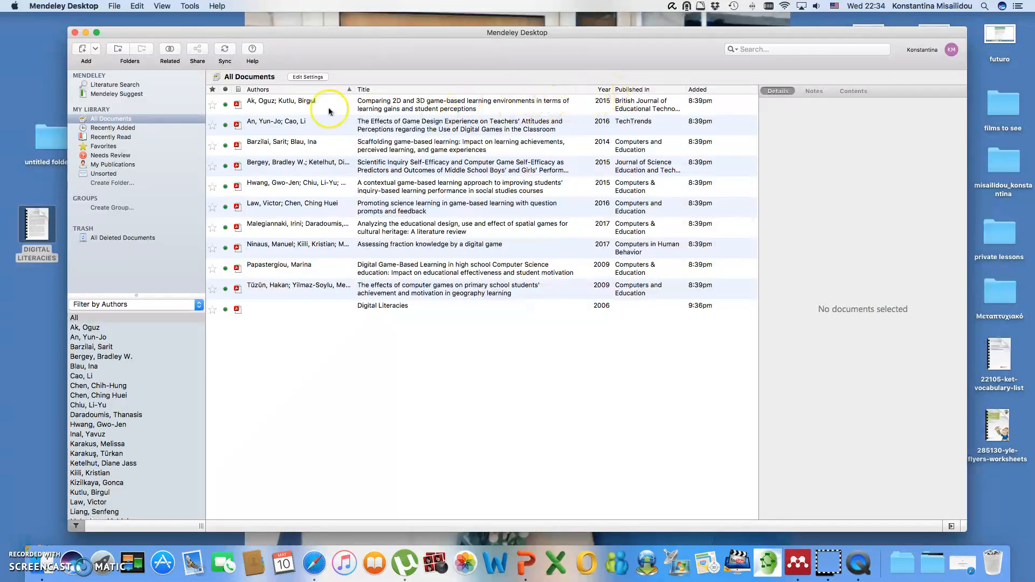
left_click(212, 105)
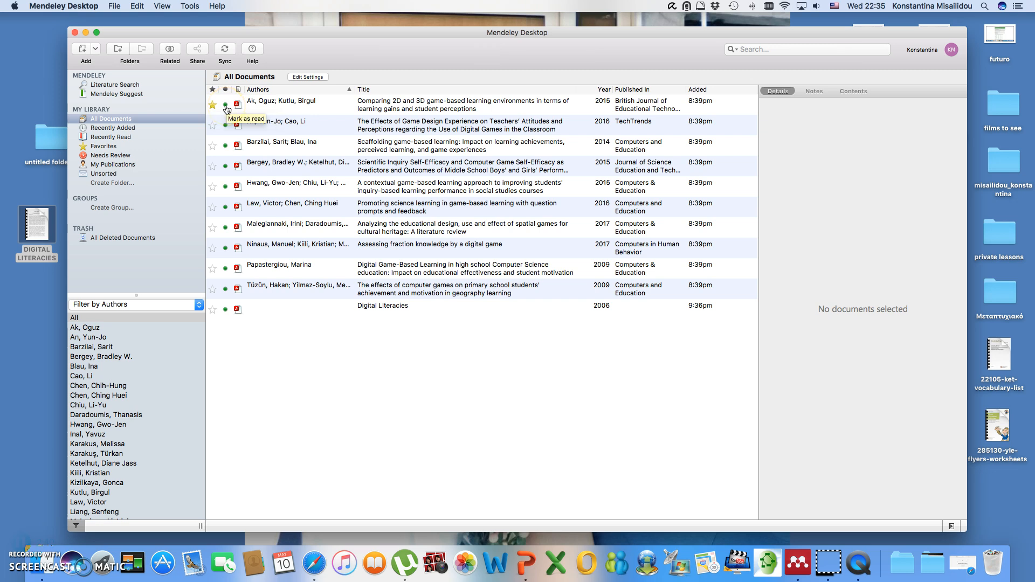
left_click(236, 105)
left_click(16, 541)
left_click(420, 34)
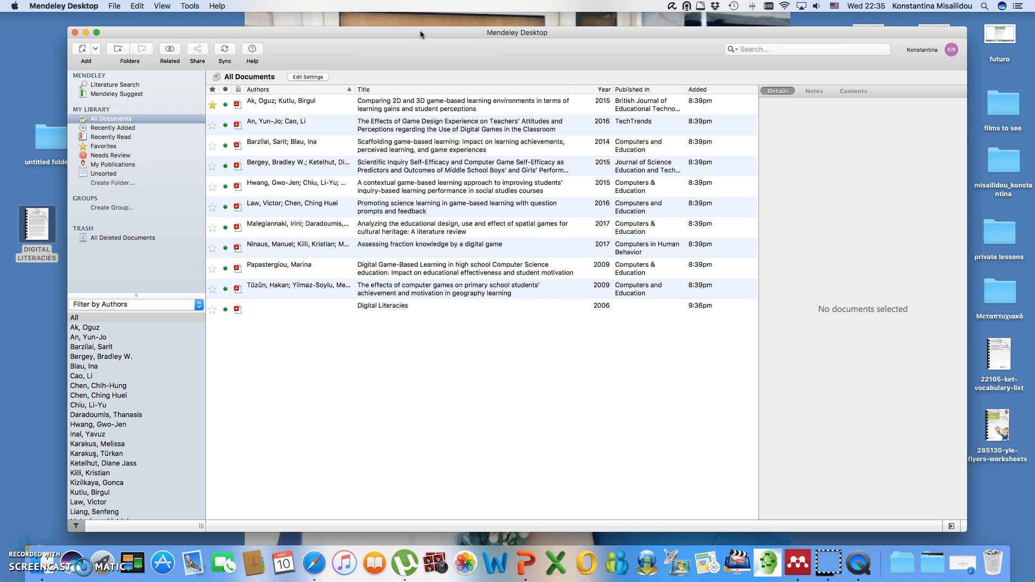
- Search all library documents for "learning", then clear the search
left_click(754, 49)
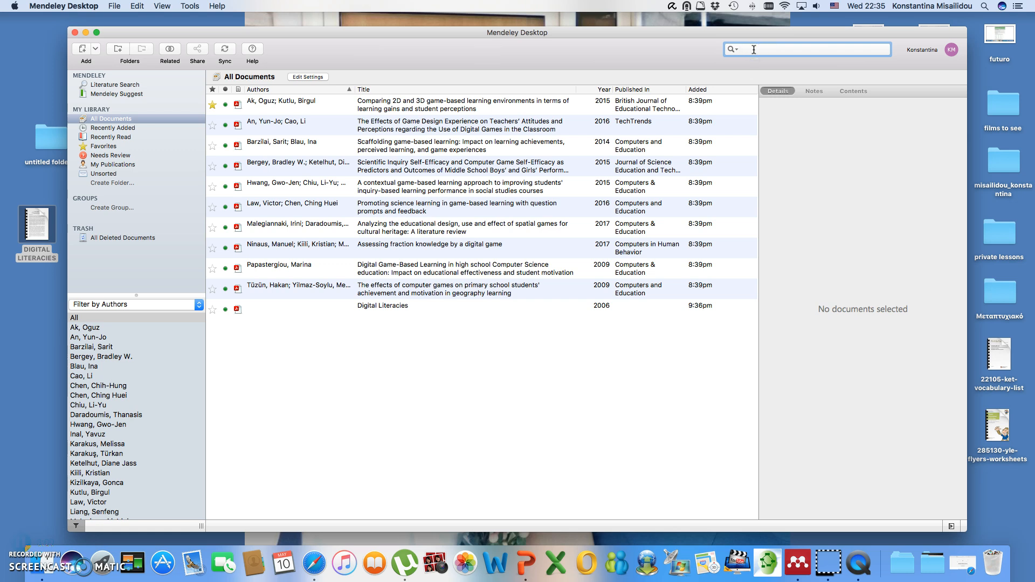
type("learning")
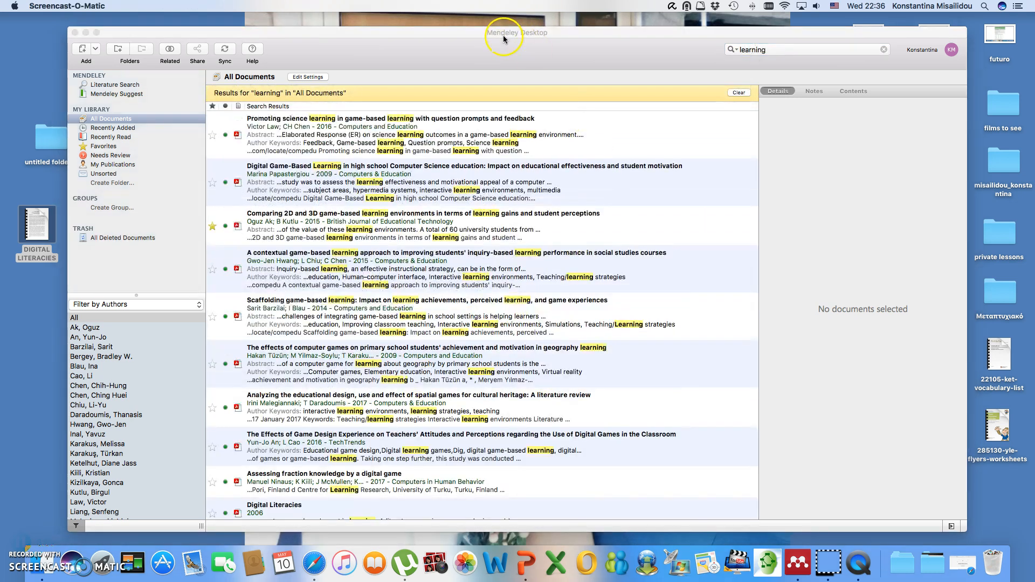
left_click(503, 35)
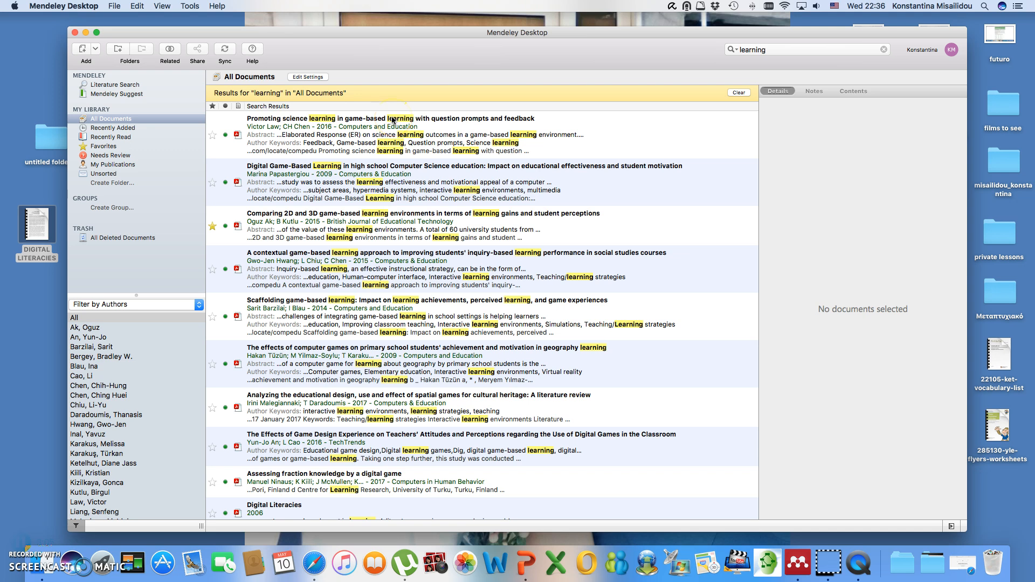
left_click(738, 93)
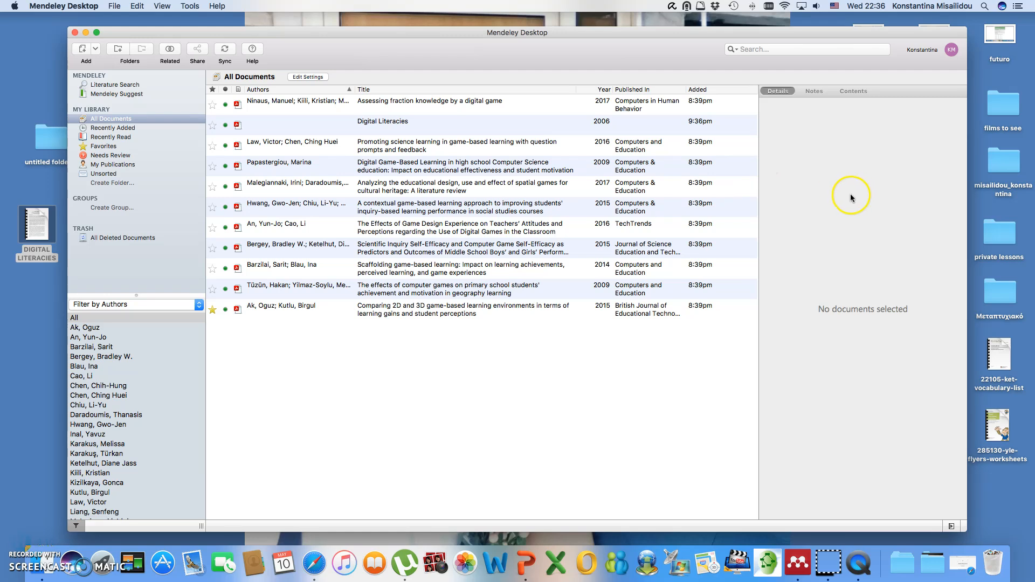
- Review the details of "Assessing fraction knowledge by a digital game" and "Digital Literacies", and check the available library filter options
left_click(311, 104)
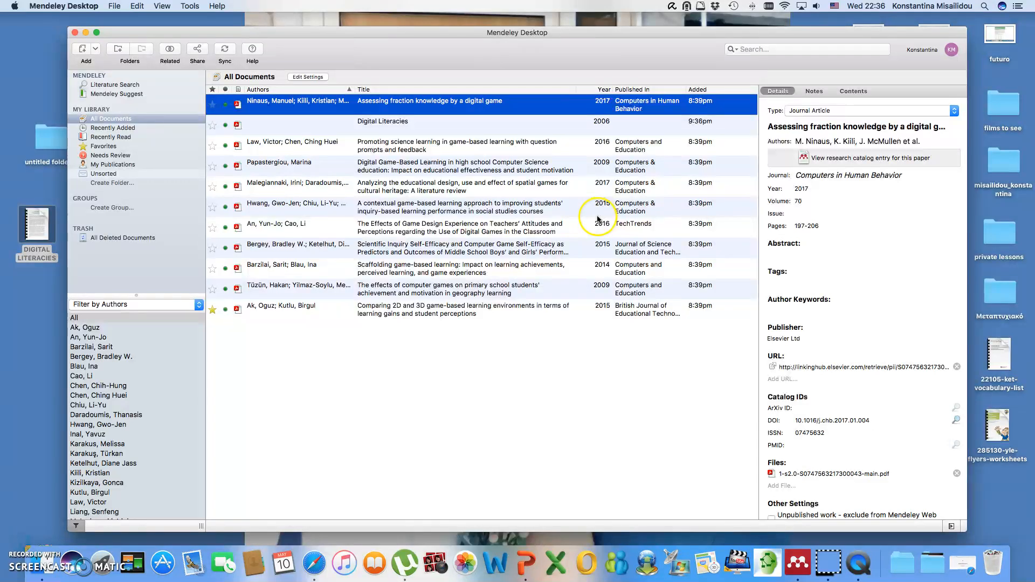
left_click(336, 126)
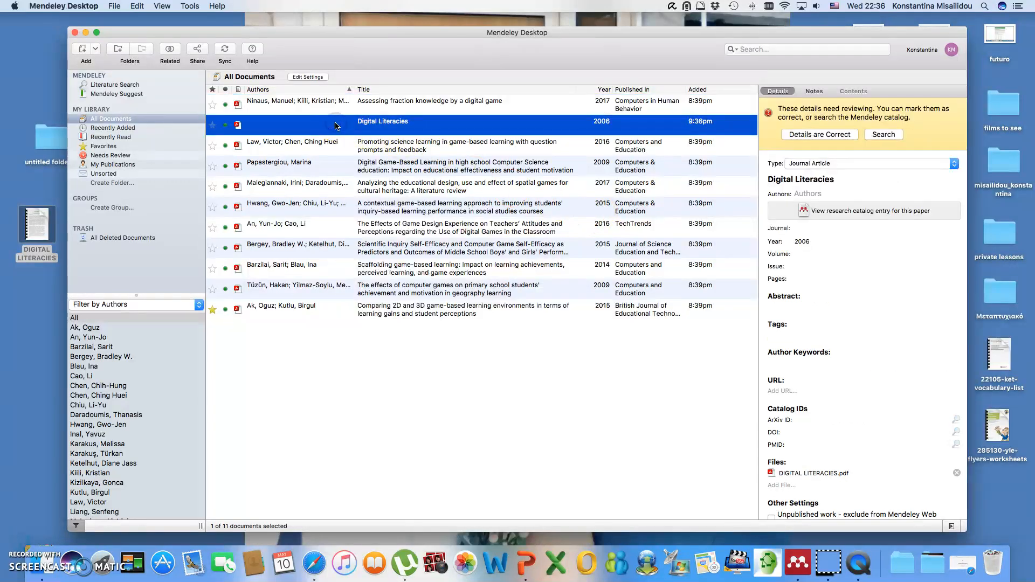
left_click(820, 194)
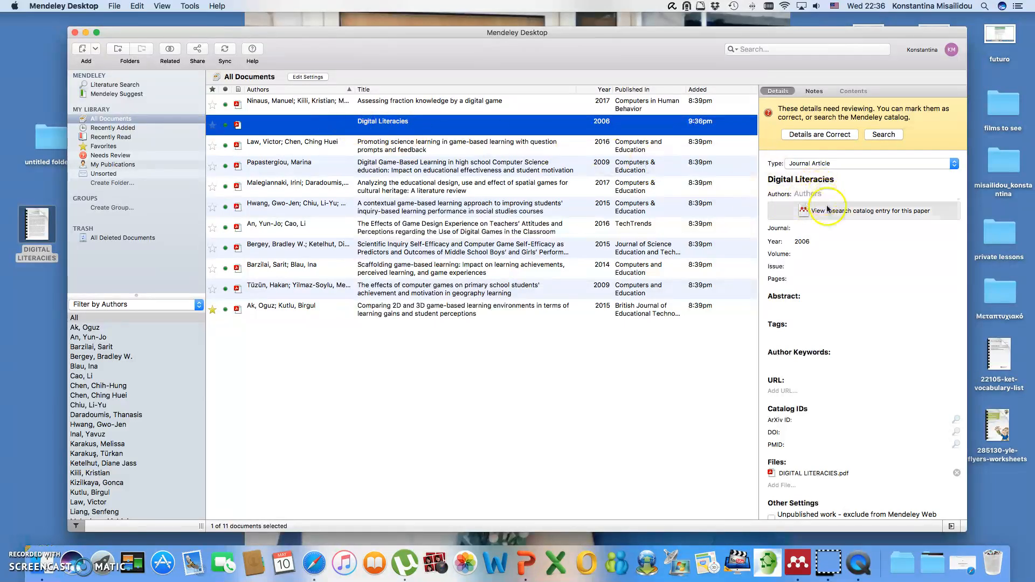
left_click(804, 253)
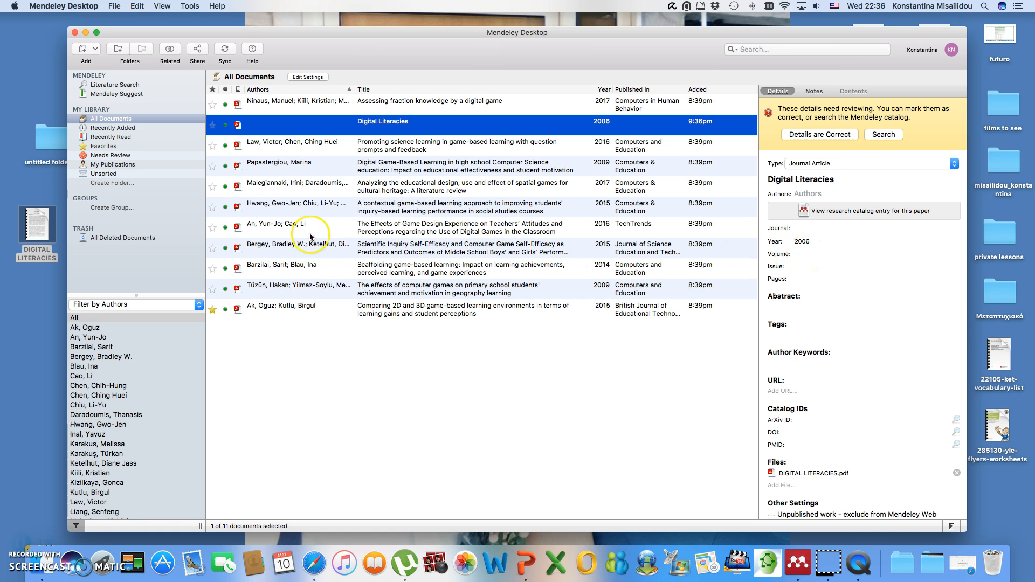
left_click(198, 305)
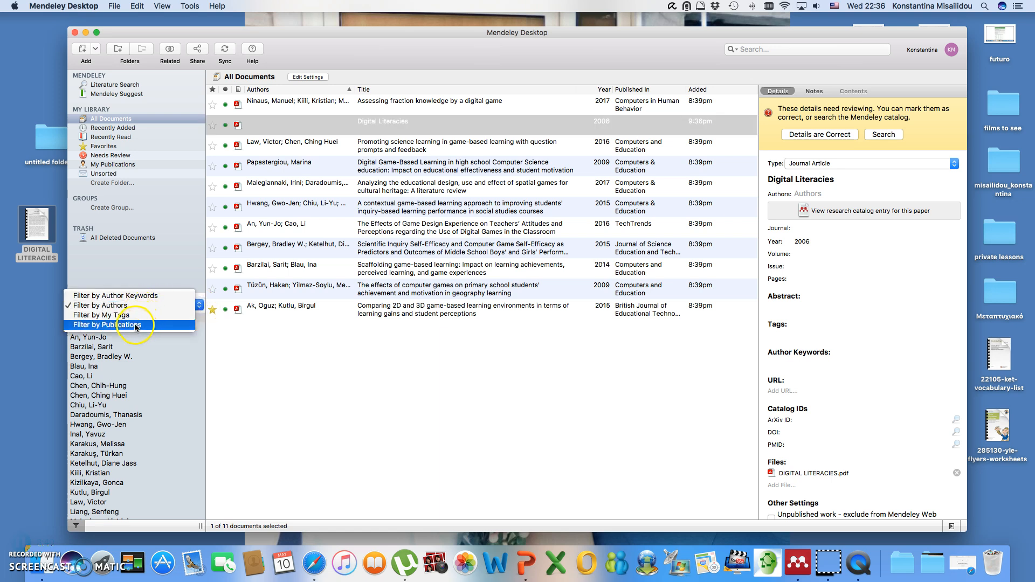
left_click(12, 539)
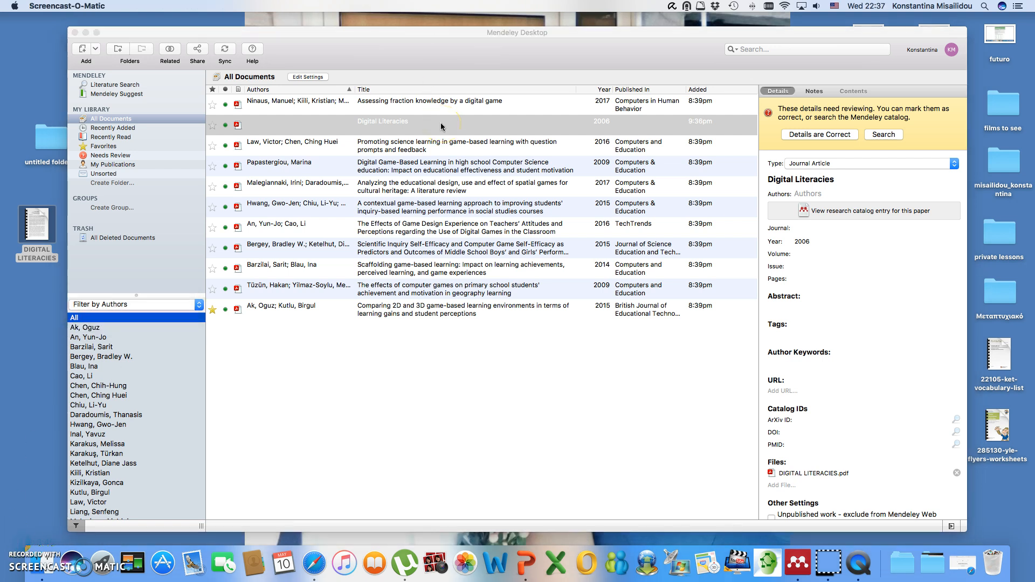
- Open the paper "Promoting science learning in game-based learning with question prompts and feedback" and search its text for "learning"
double_click(275, 146)
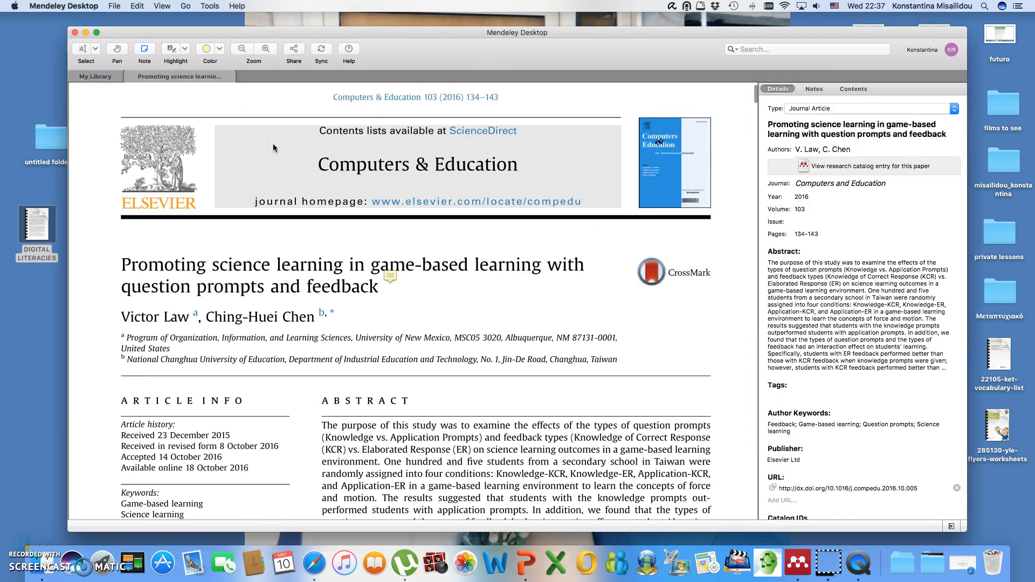
left_click(754, 47)
type("le")
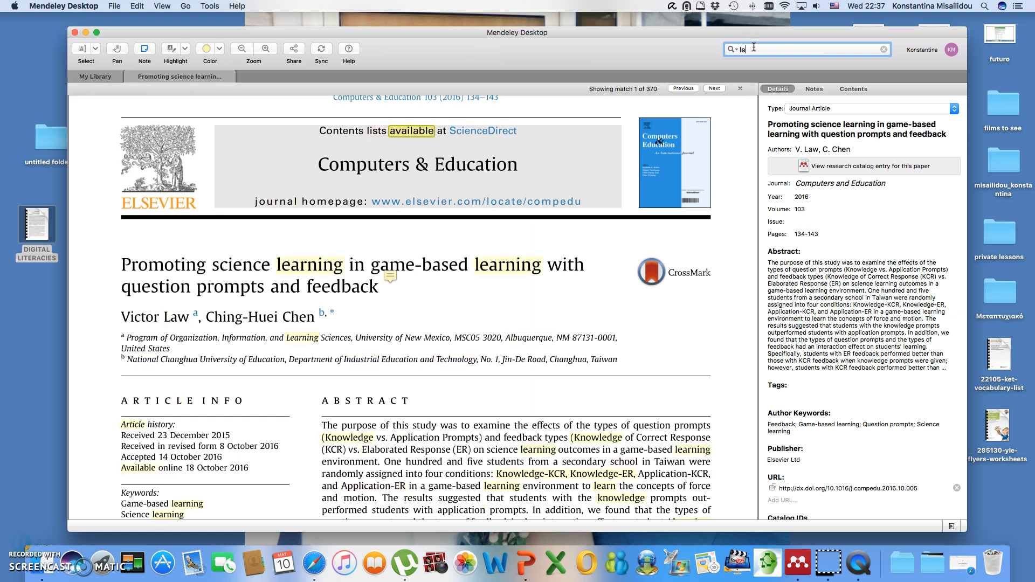
type("arning")
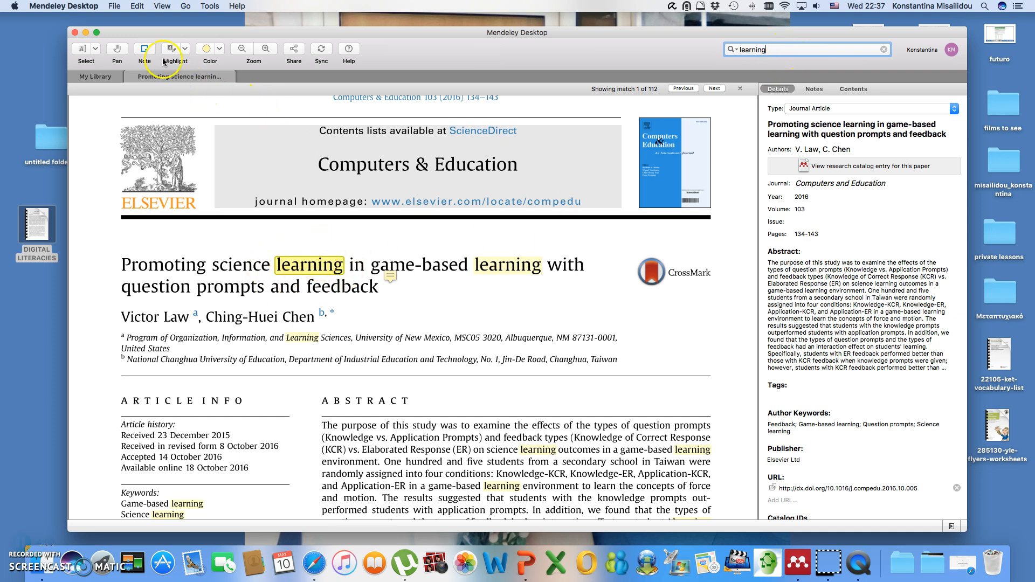
- Add a sticky note reading "10/05/2017" just below the opened paper's title
left_click(145, 50)
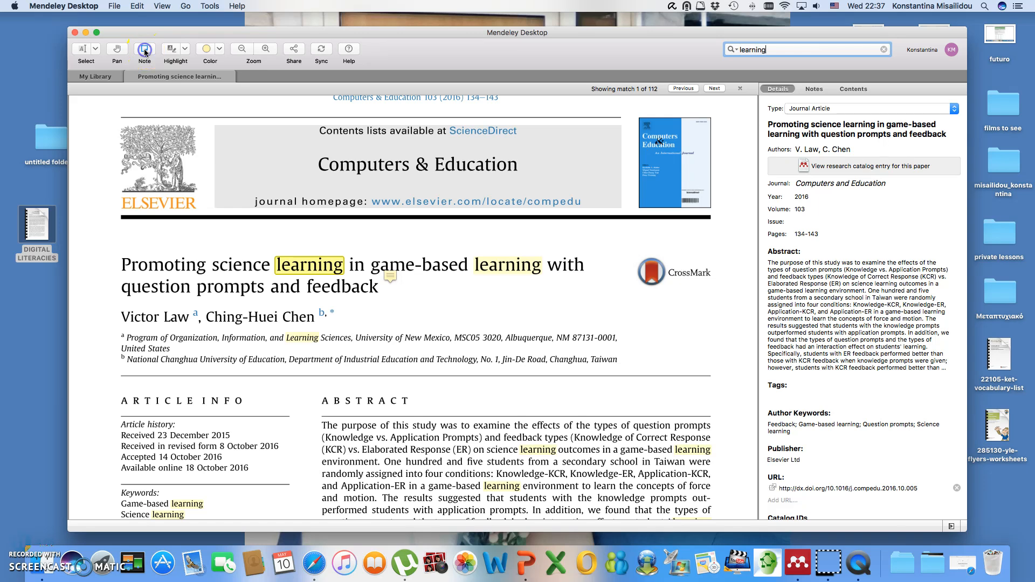
left_click(392, 281)
left_click(413, 334)
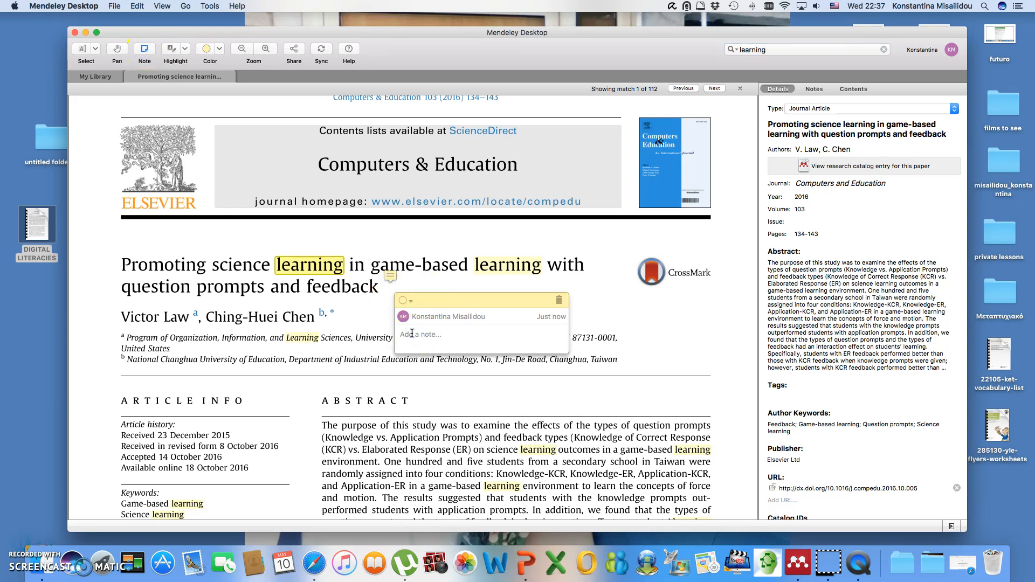
type("10/05/2017")
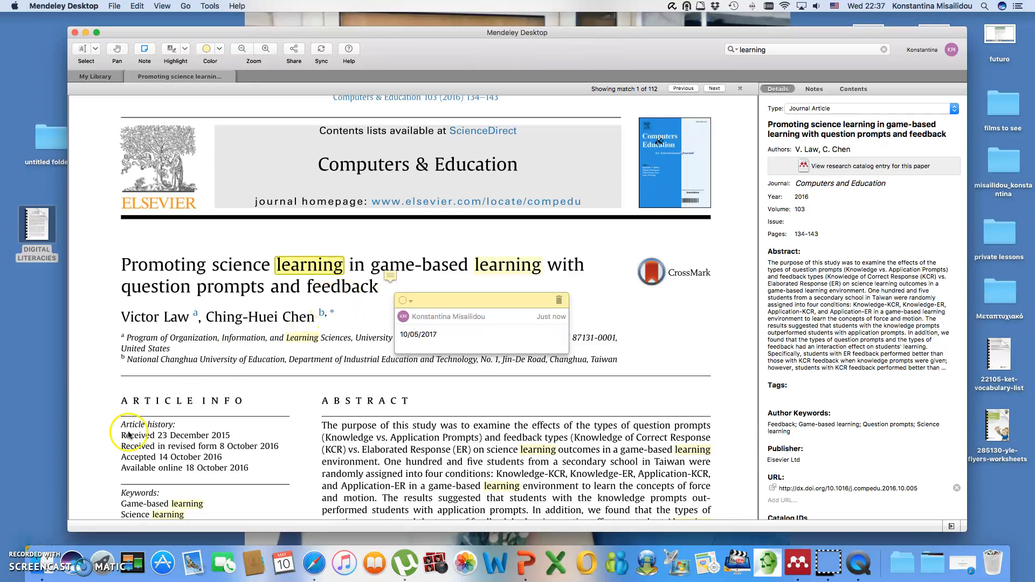
left_click(497, 34)
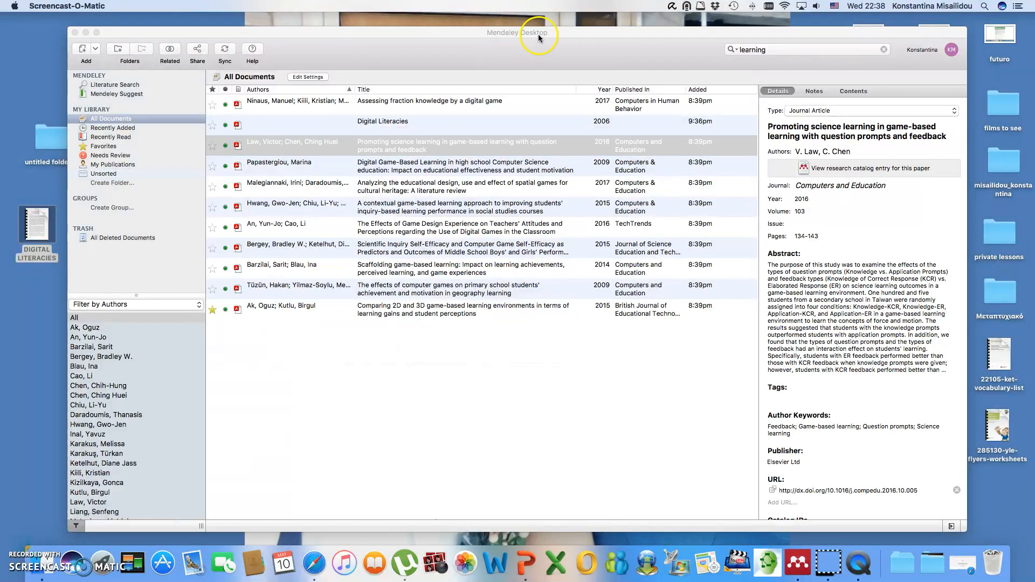
- Return to the Mendeley Desktop library window and look up the option for installing the MS Word plugin
left_click(539, 35)
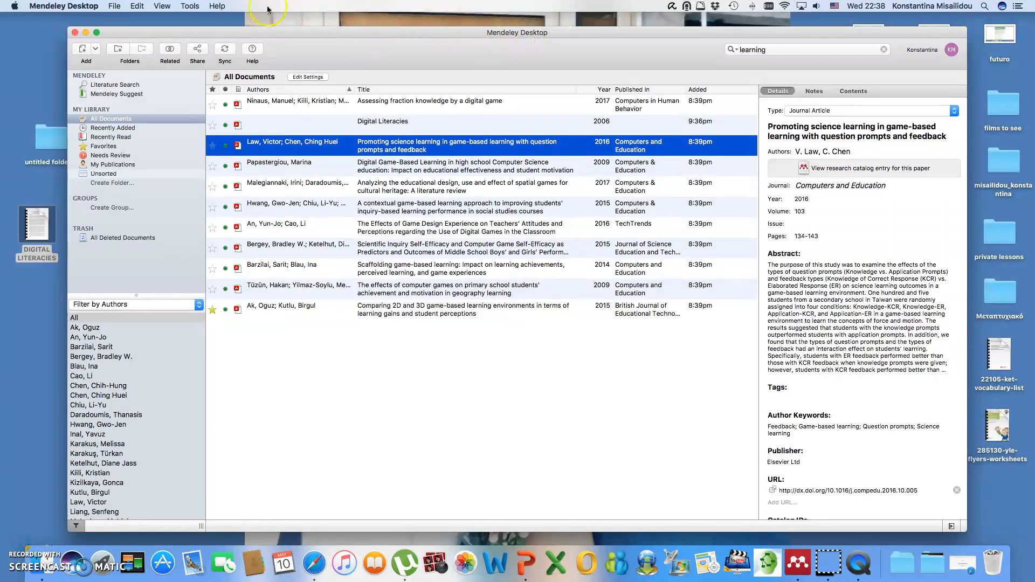
left_click(226, 51)
left_click(194, 6)
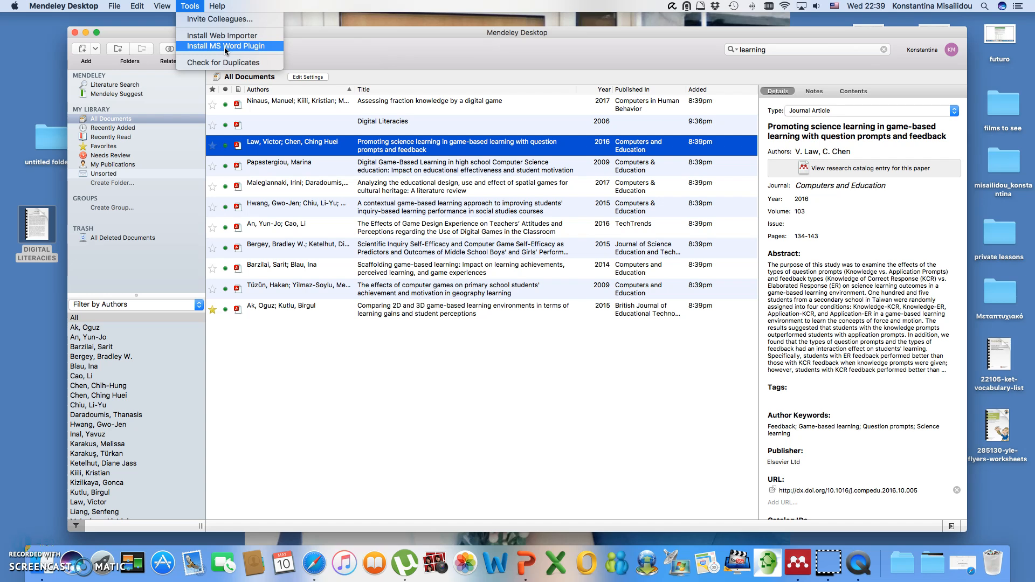
left_click(347, 39)
left_click(348, 35)
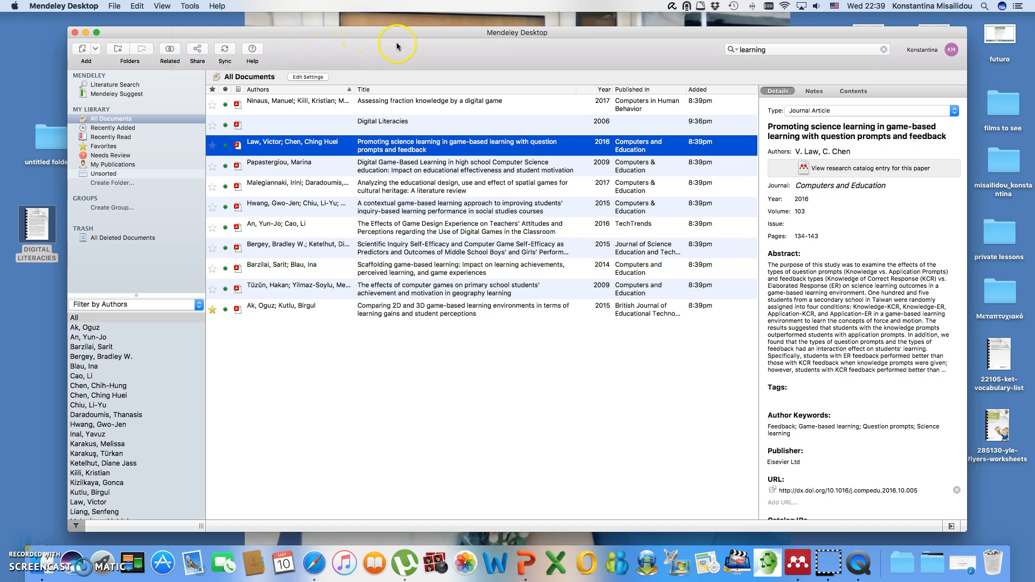
- Switch to the Safari window showing the Mendeley downloads page and load zotero.org in it
left_click(963, 567)
left_click(556, 23)
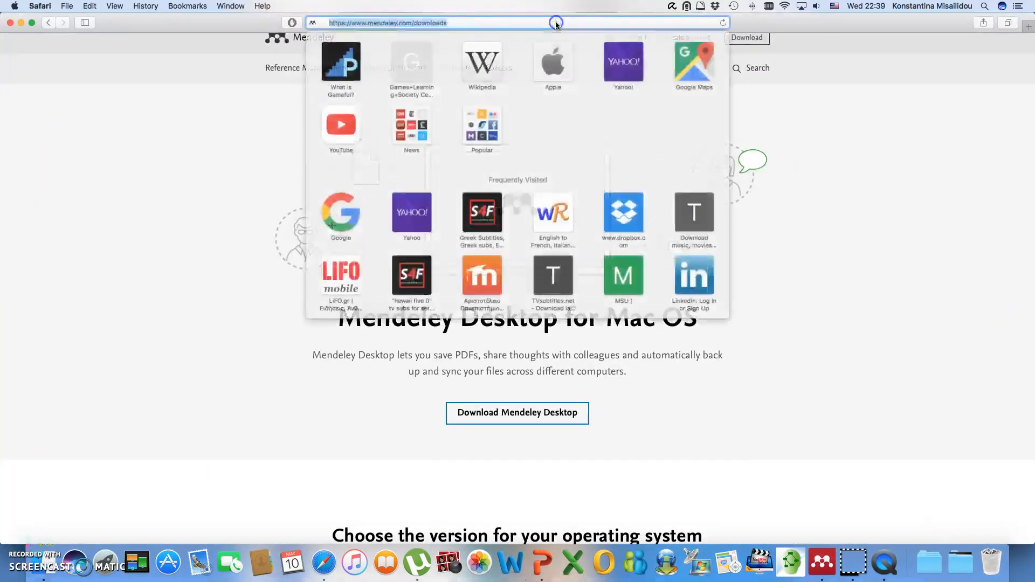
type("zotero.org")
key("Return")
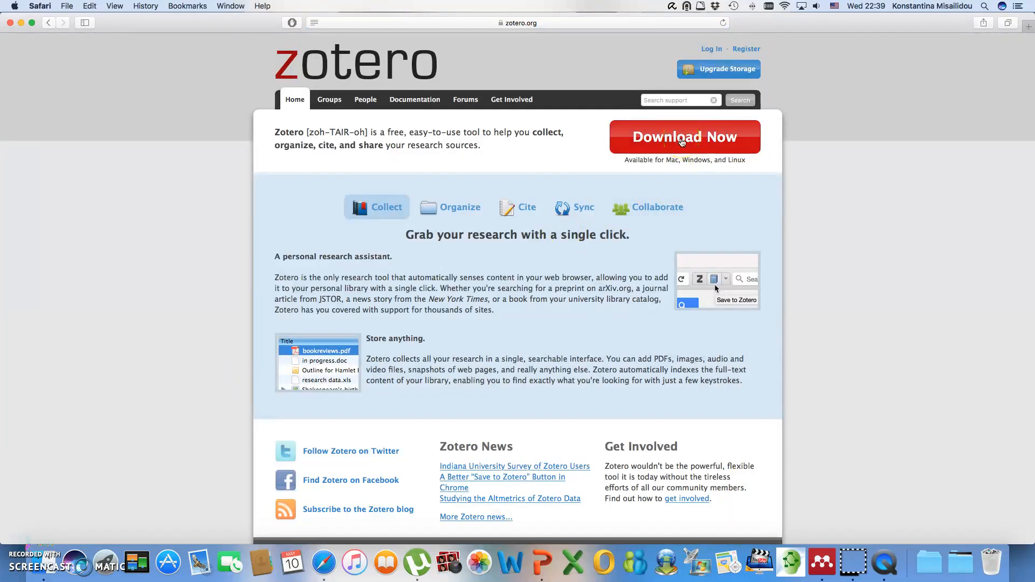
- Load the EndNote website, endnote.com, in place of the Zotero page
left_click(548, 23)
type("endnote.com")
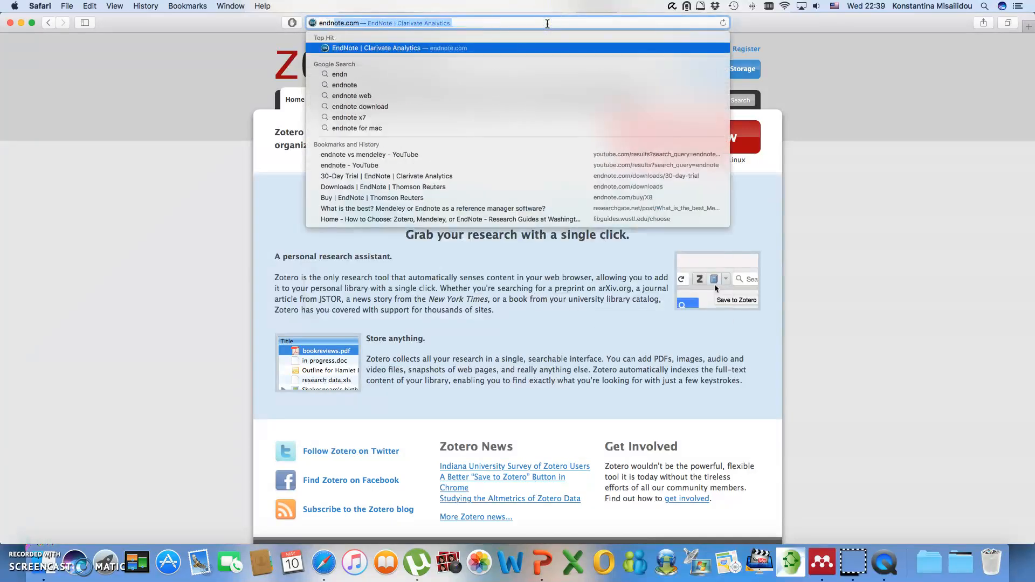
key("Return")
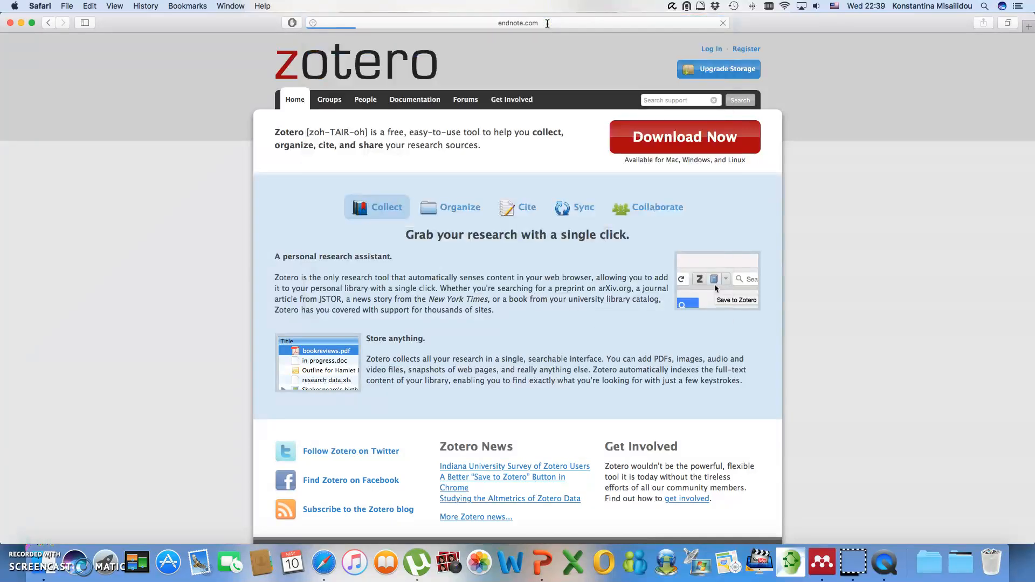